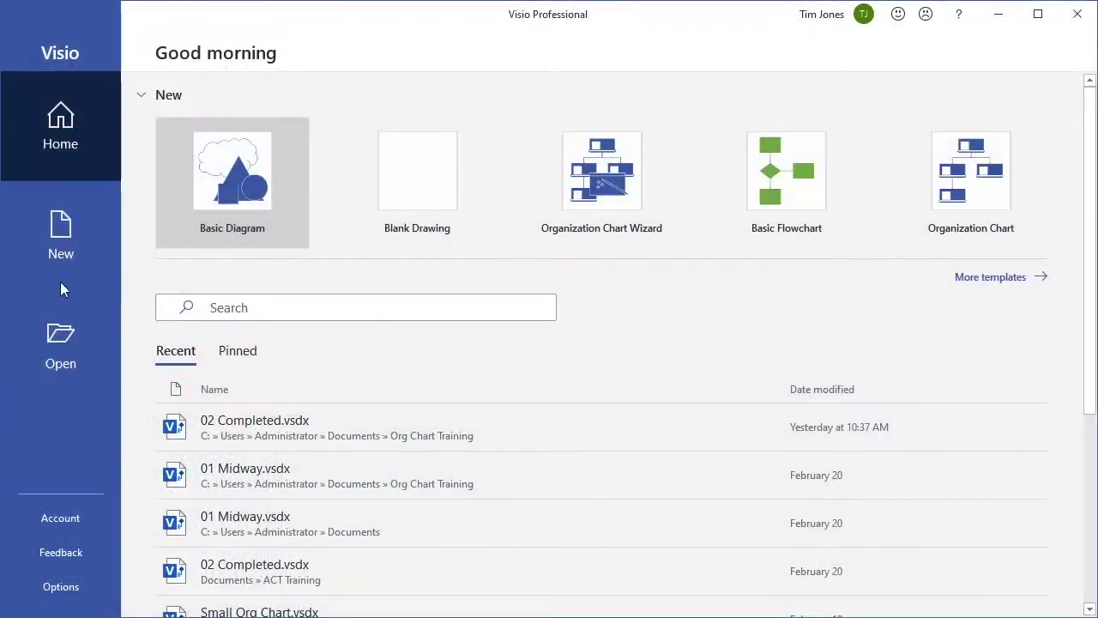
Browse the New templates to the Business category and find the Organization Chart Wizard tile.
left_click(60, 239)
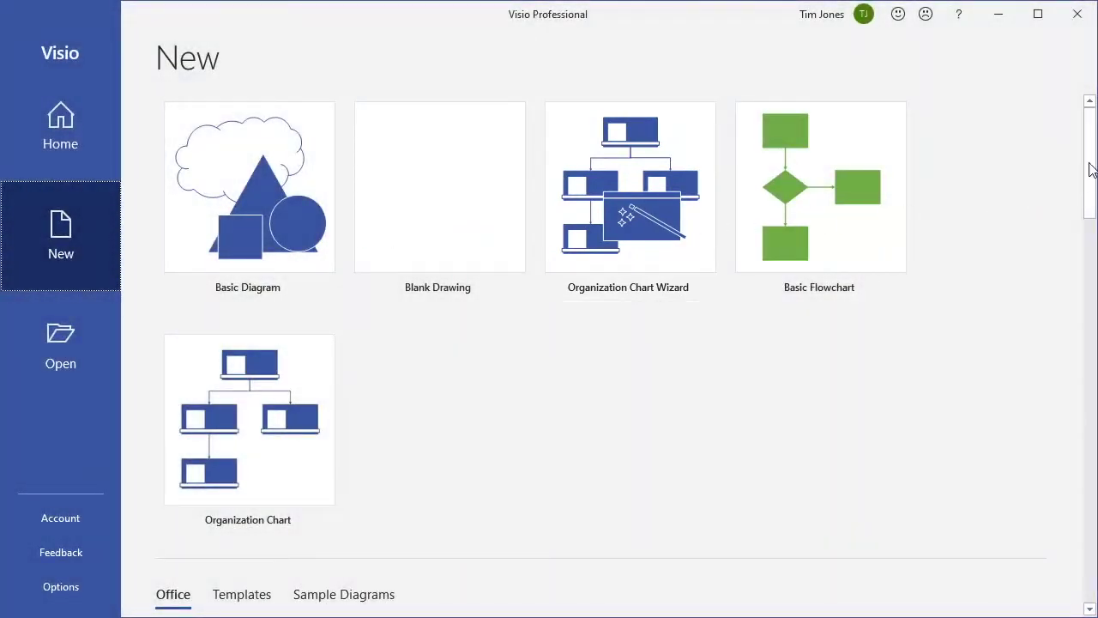
left_click_drag(1090, 167, 1093, 221)
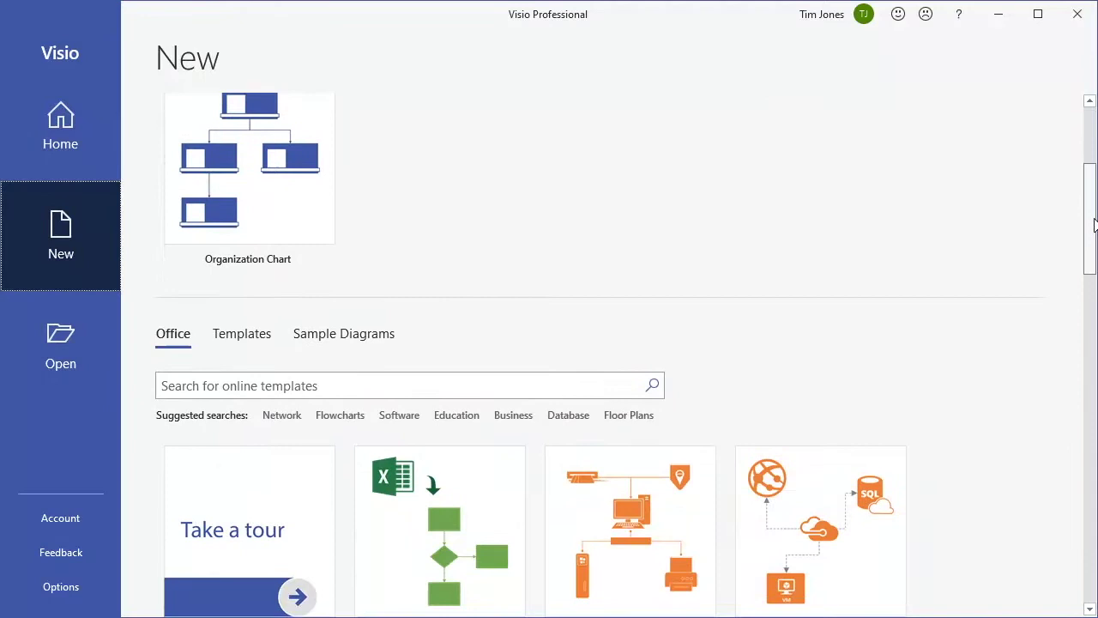
left_click(246, 340)
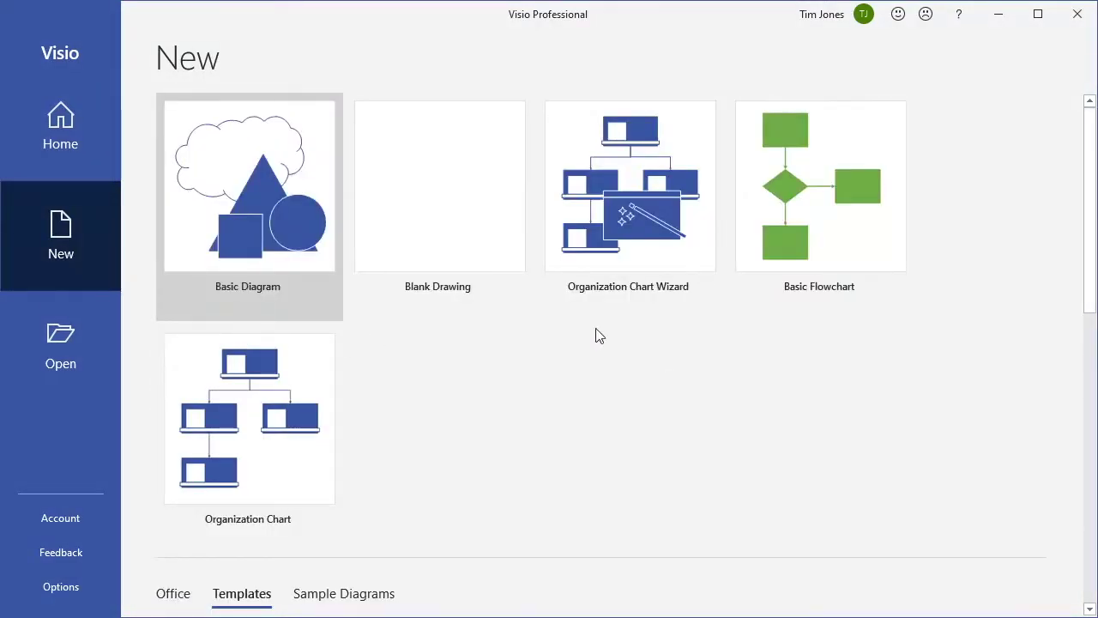
scroll(1086, 249, "down", 3)
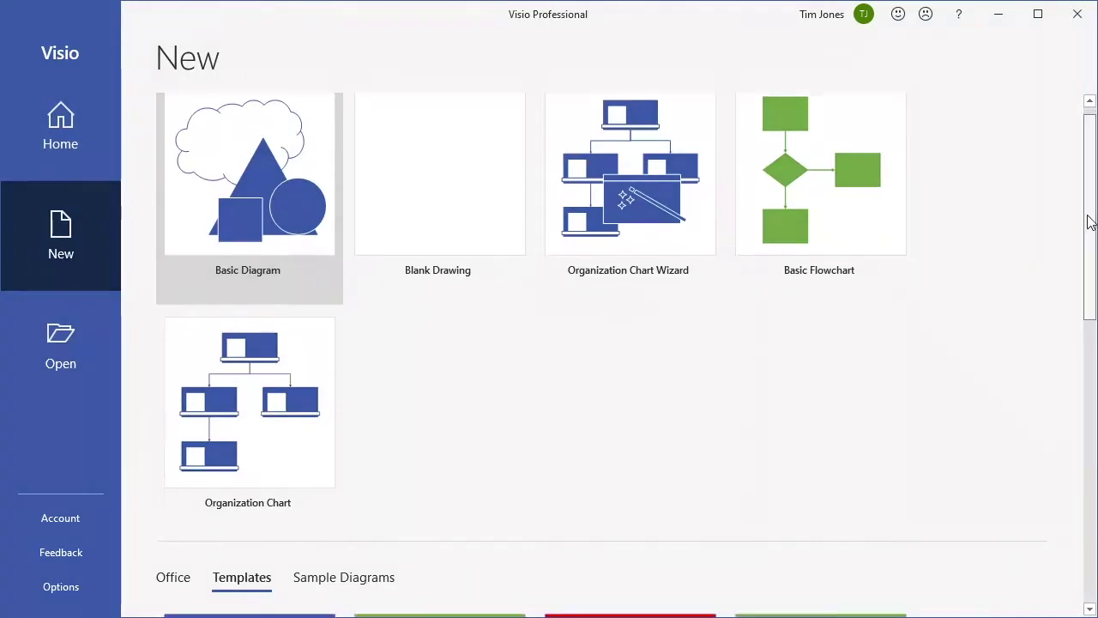
scroll(1087, 270, "down", 3)
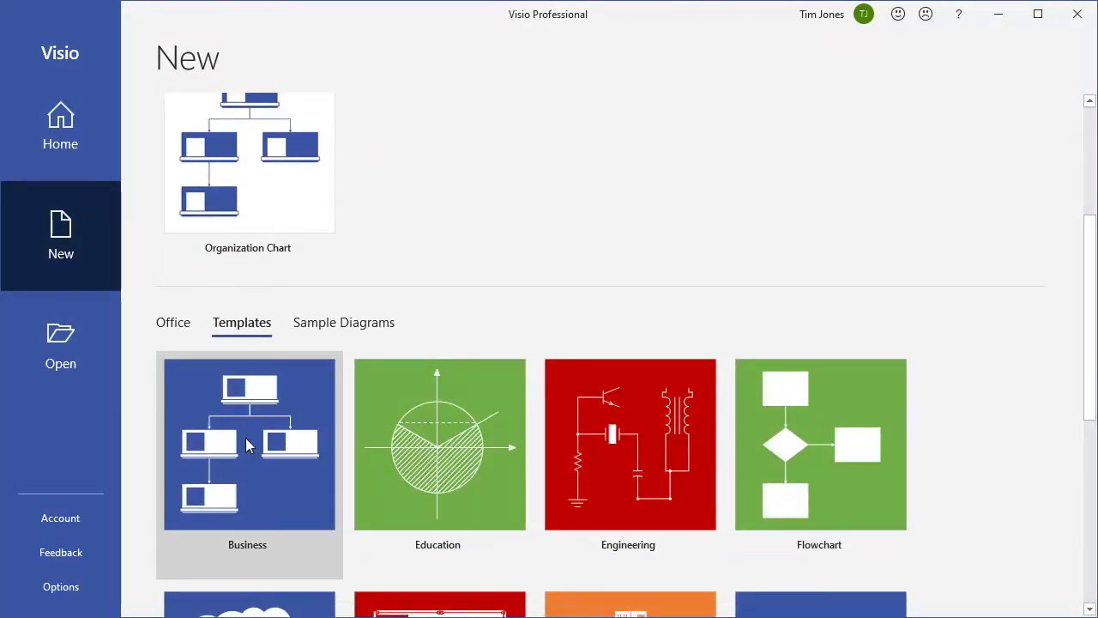
left_click(245, 445)
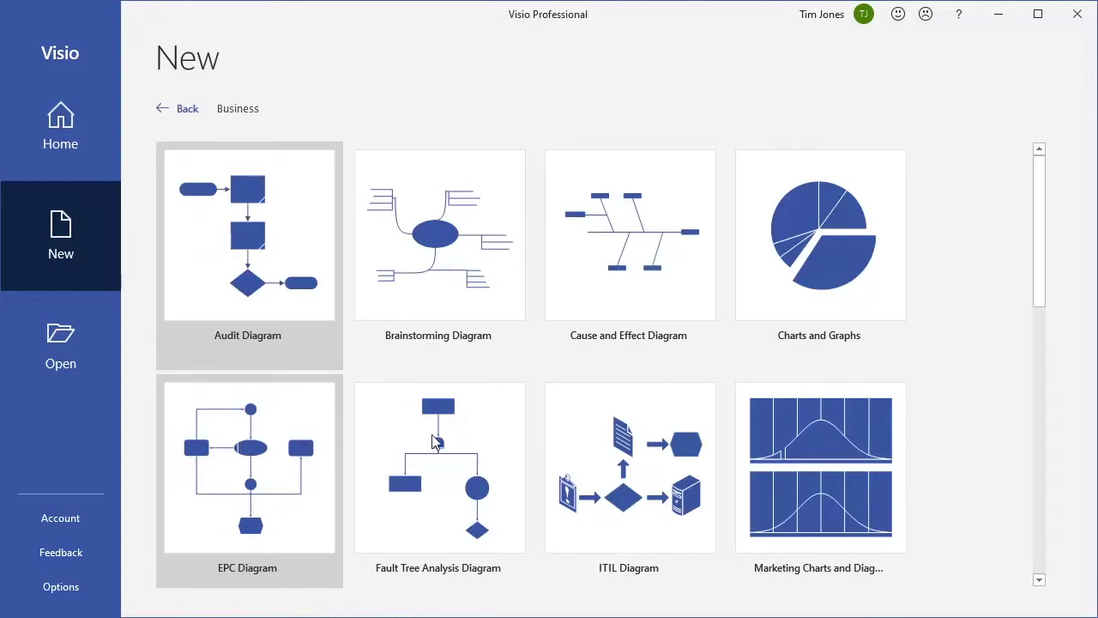
left_click_drag(1044, 238, 1044, 345)
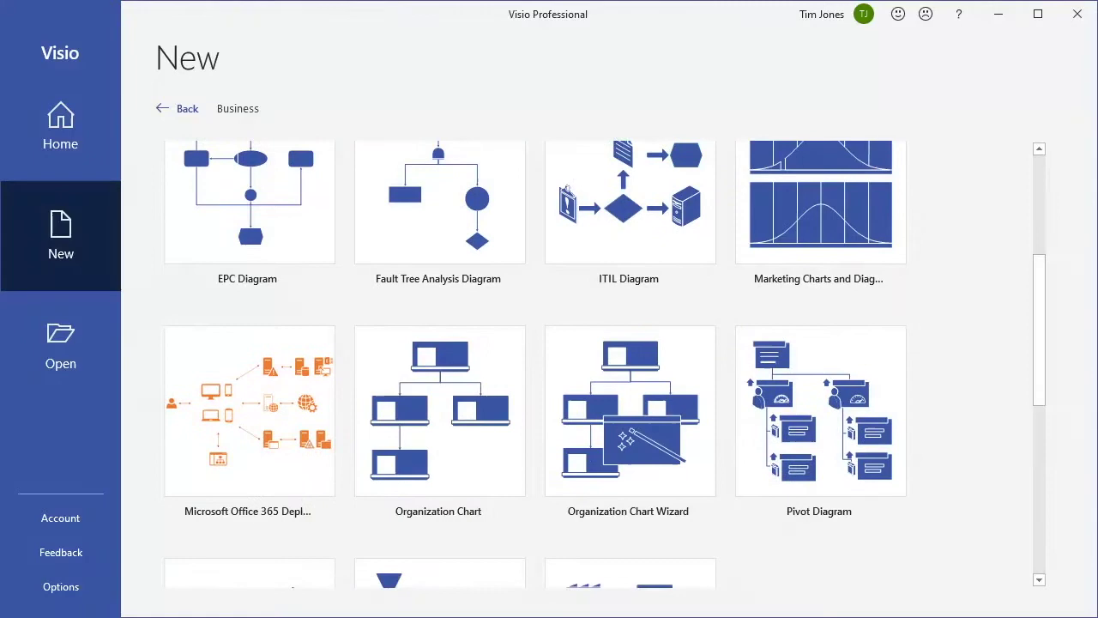
left_click(630, 403)
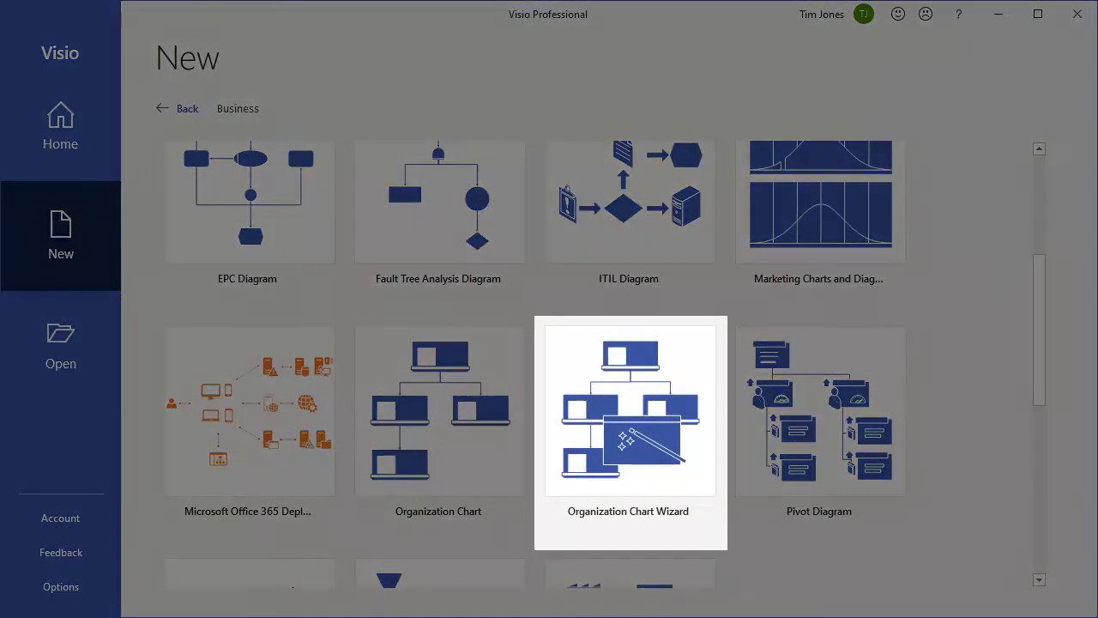
Preview the Department, Corporate and Hierarchical org chart templates, then create a drawing from Organization Chart Wizard.
left_click(973, 336)
left_click(633, 395)
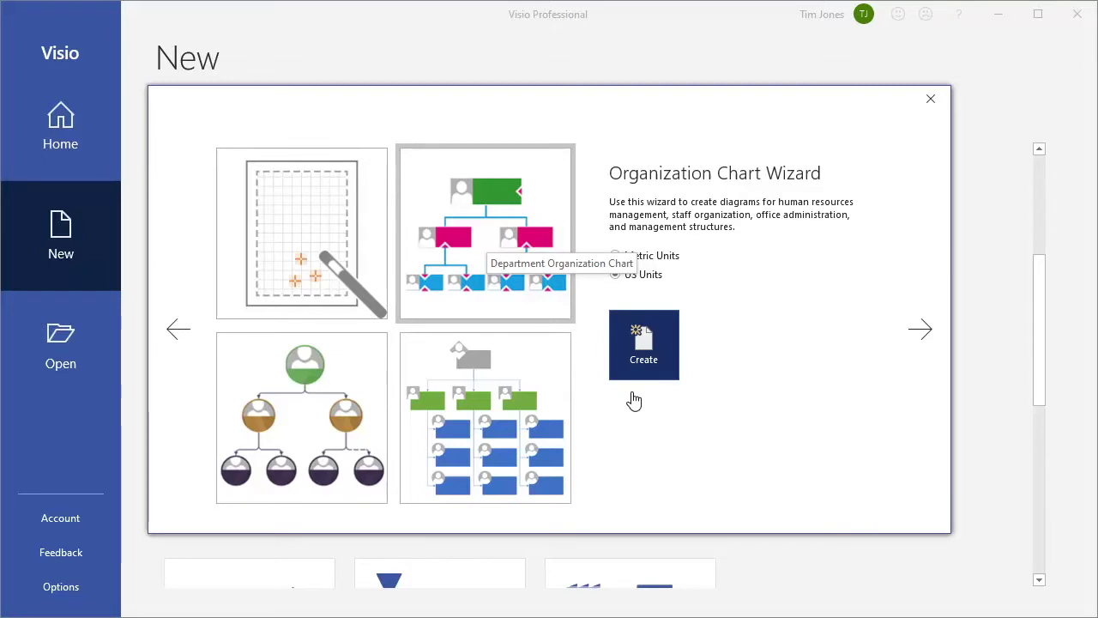
left_click(489, 247)
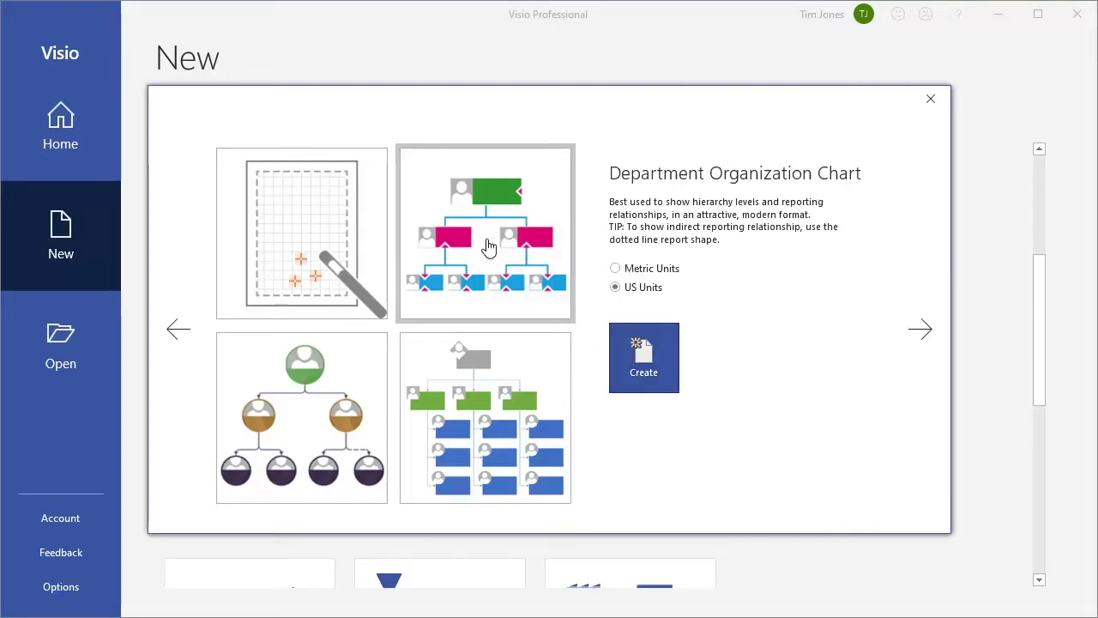
left_click(491, 413)
left_click(305, 420)
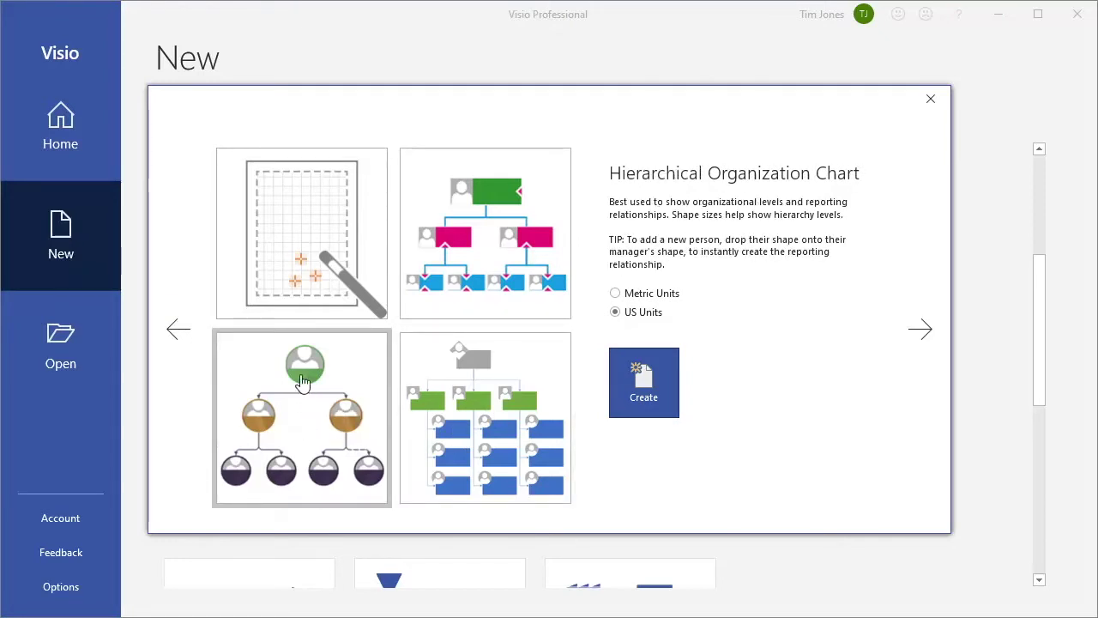
left_click(300, 236)
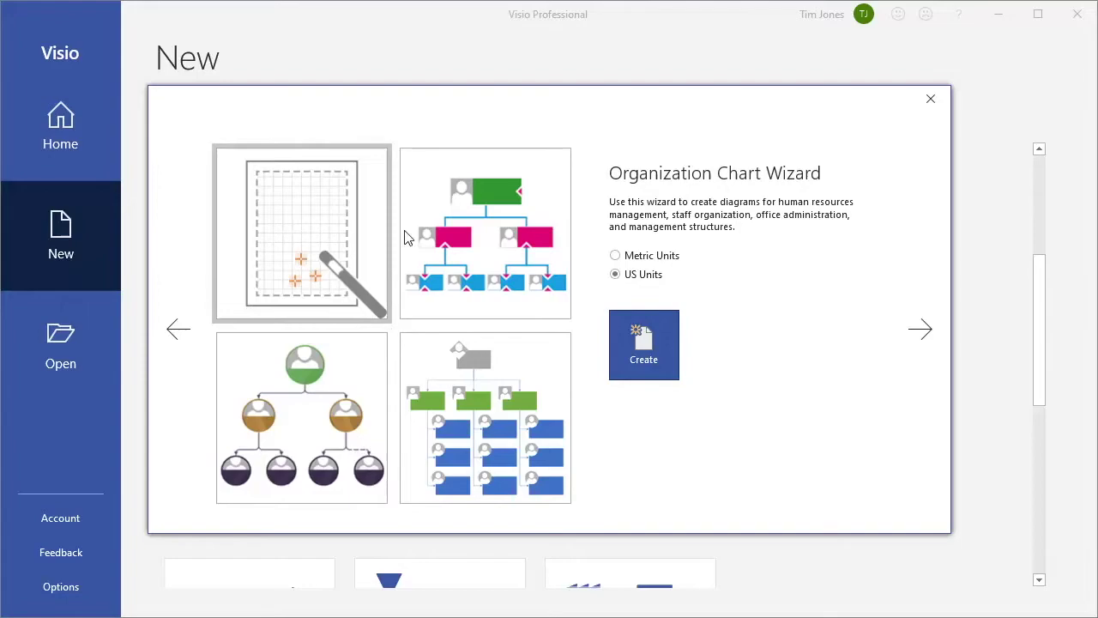
left_click(643, 339)
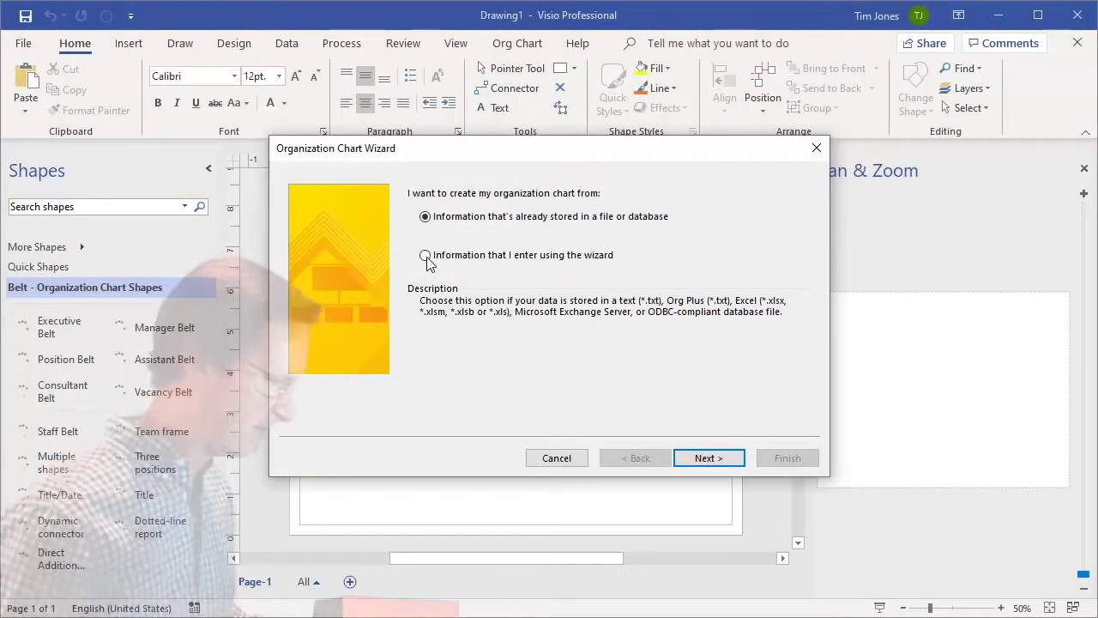
Choose to enter the employee data through the wizard, stored as an Excel workbook.
left_click(427, 258)
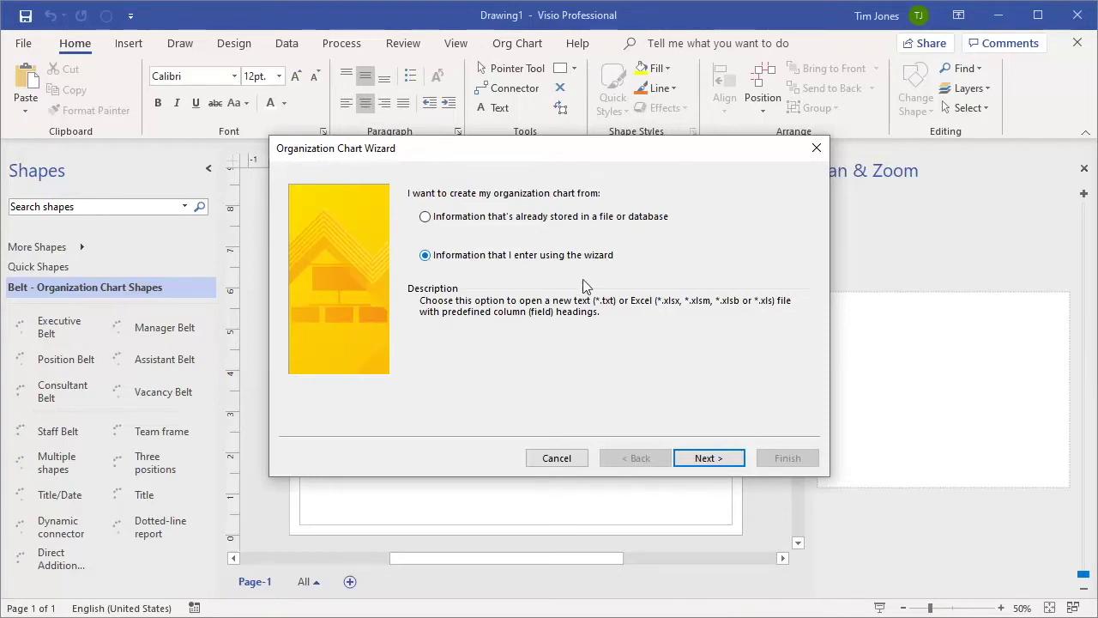
left_click(710, 459)
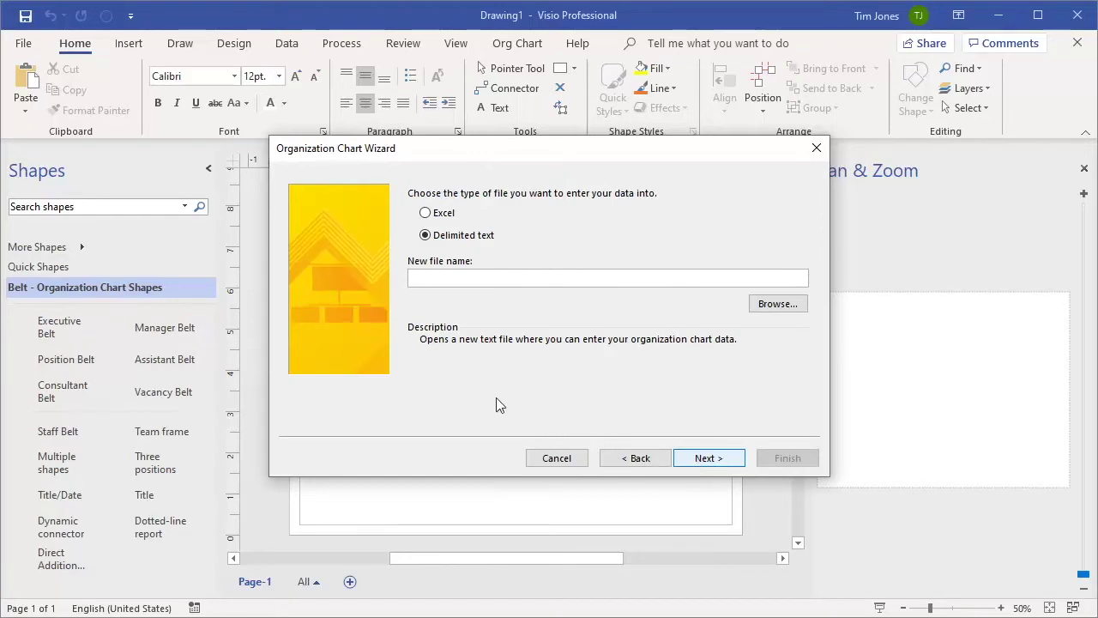
left_click(426, 215)
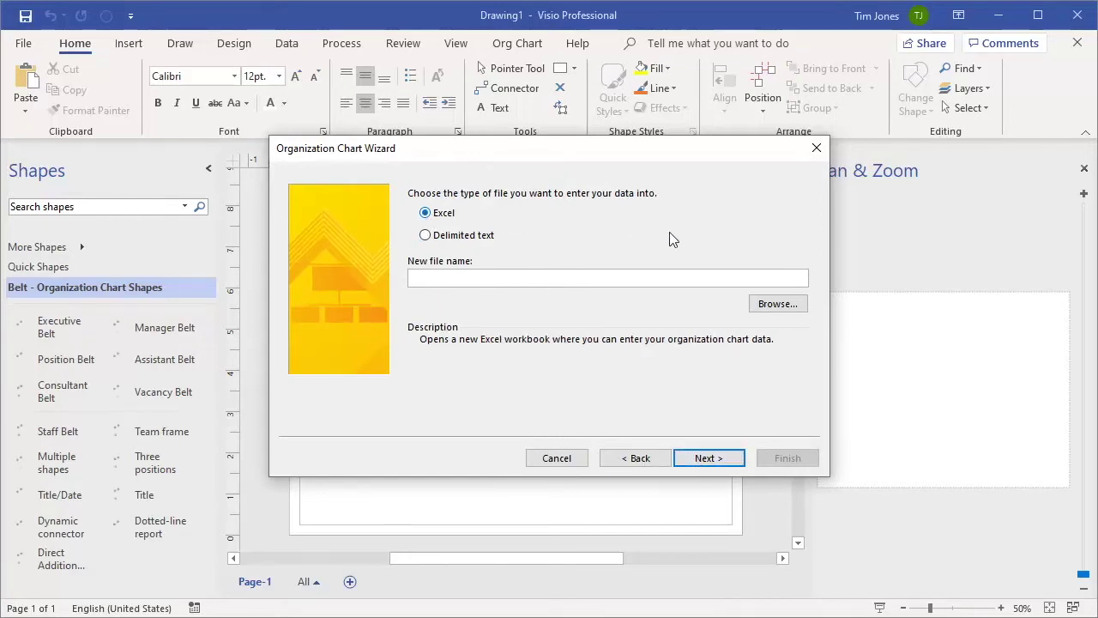
Name the new data file Simple List in the Documents\Org Chart Training folder.
left_click(777, 304)
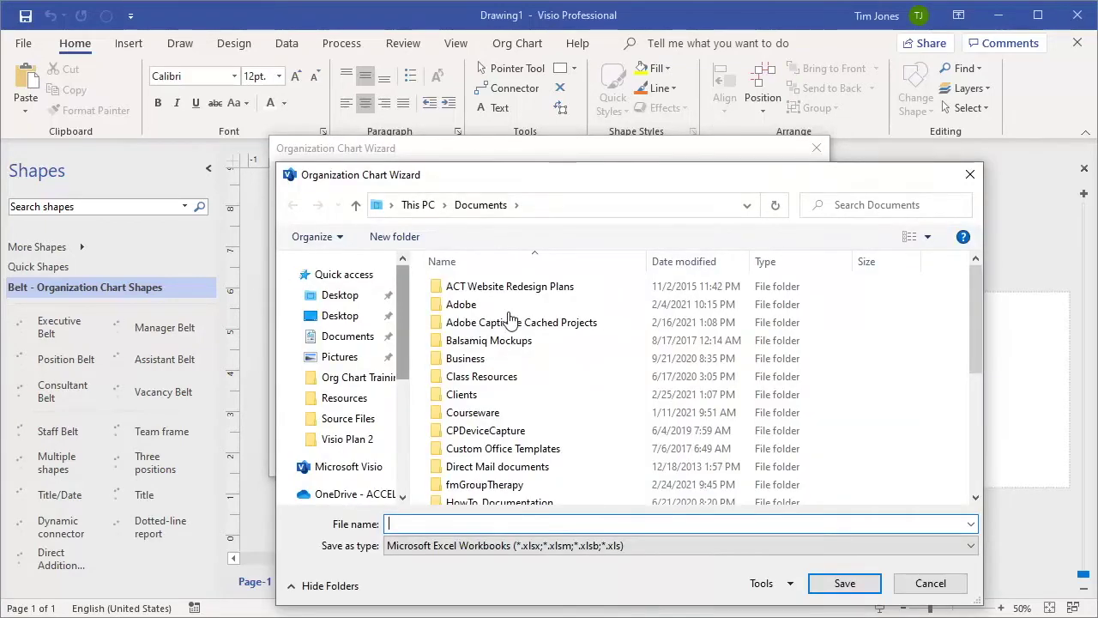
left_click(339, 337)
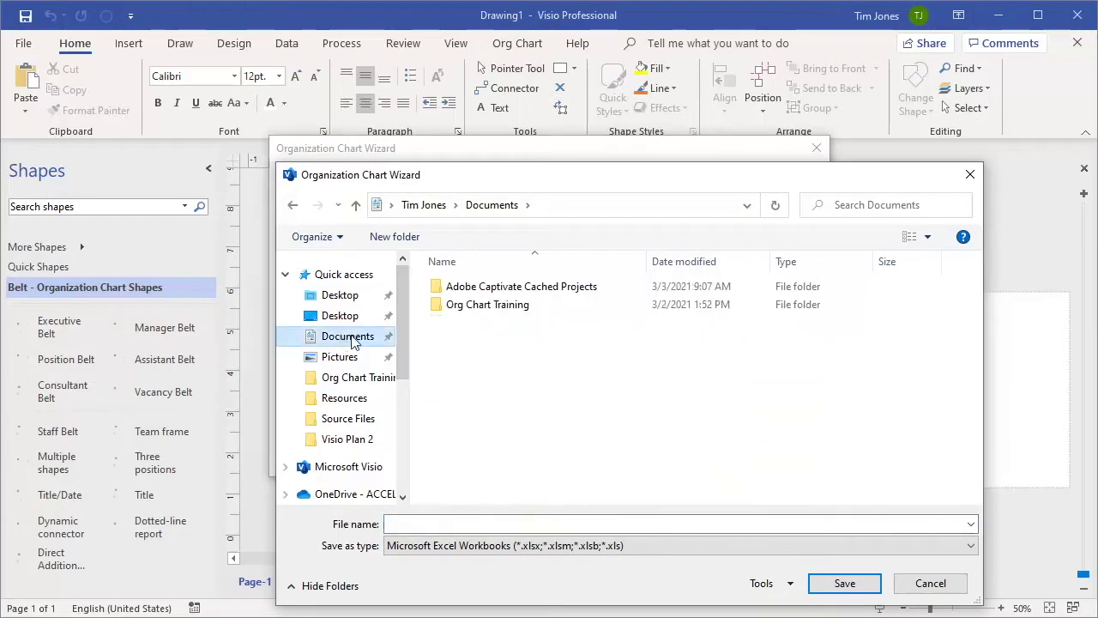
double_click(482, 308)
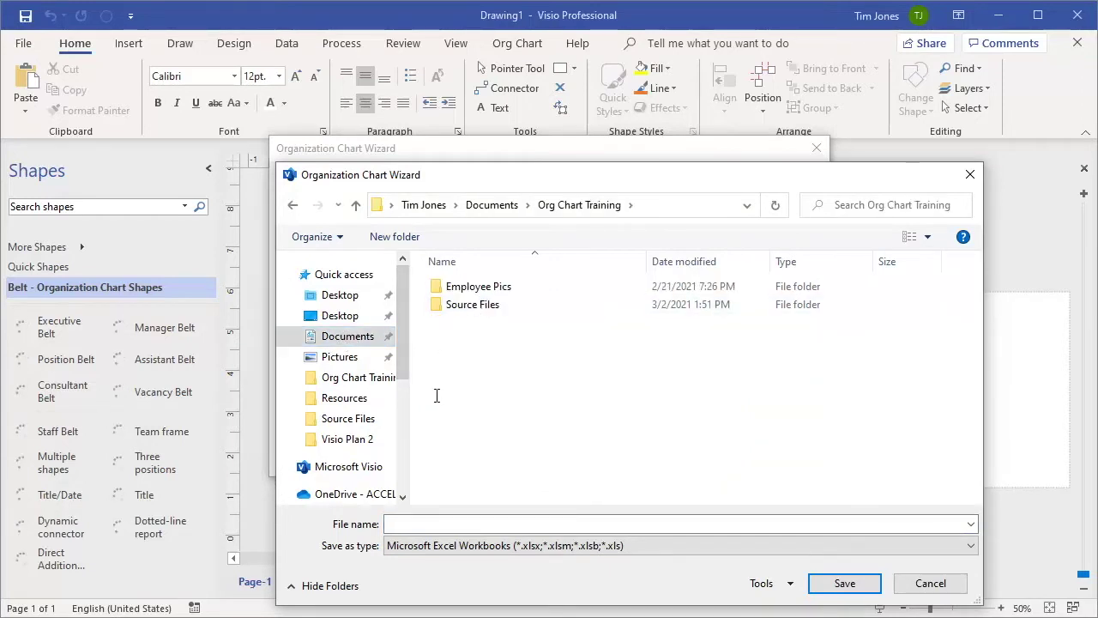
left_click(459, 523)
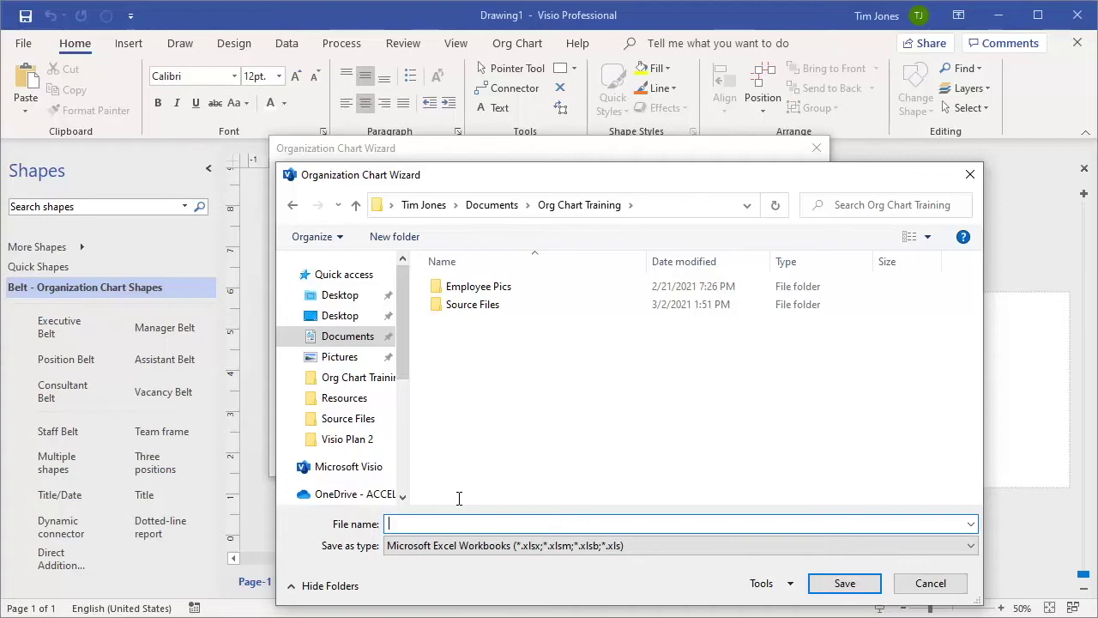
type("Simple Li")
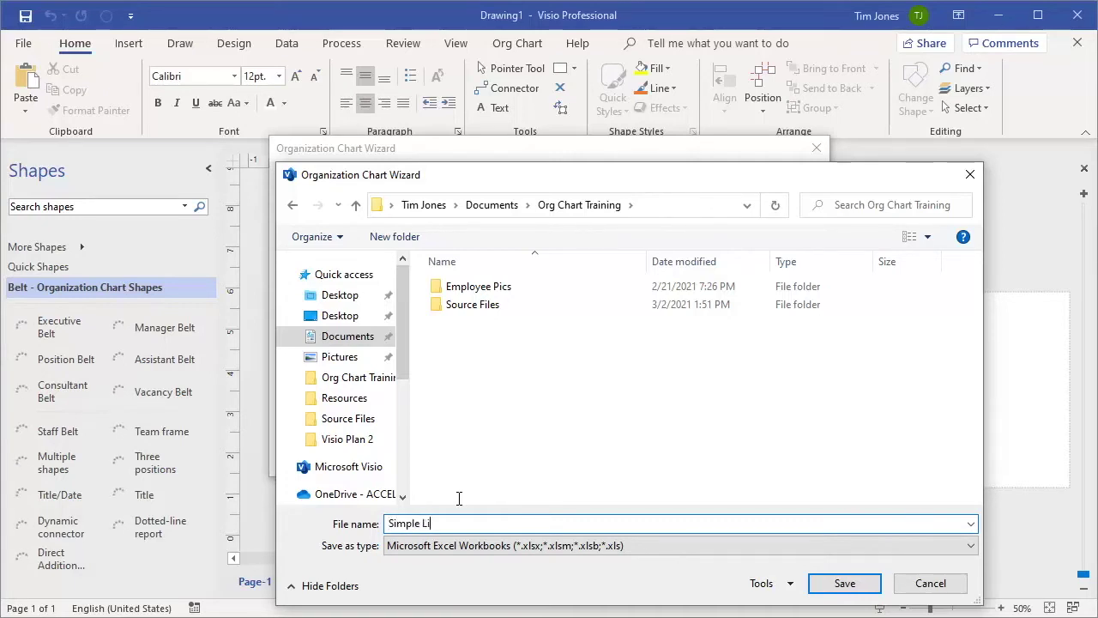
type("st")
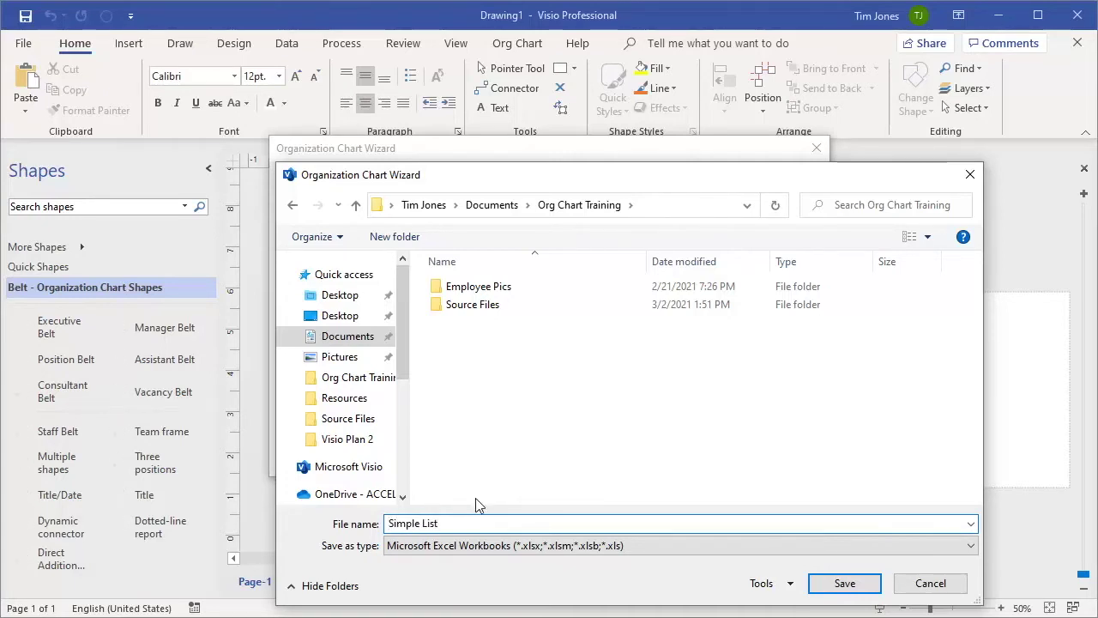
left_click(839, 583)
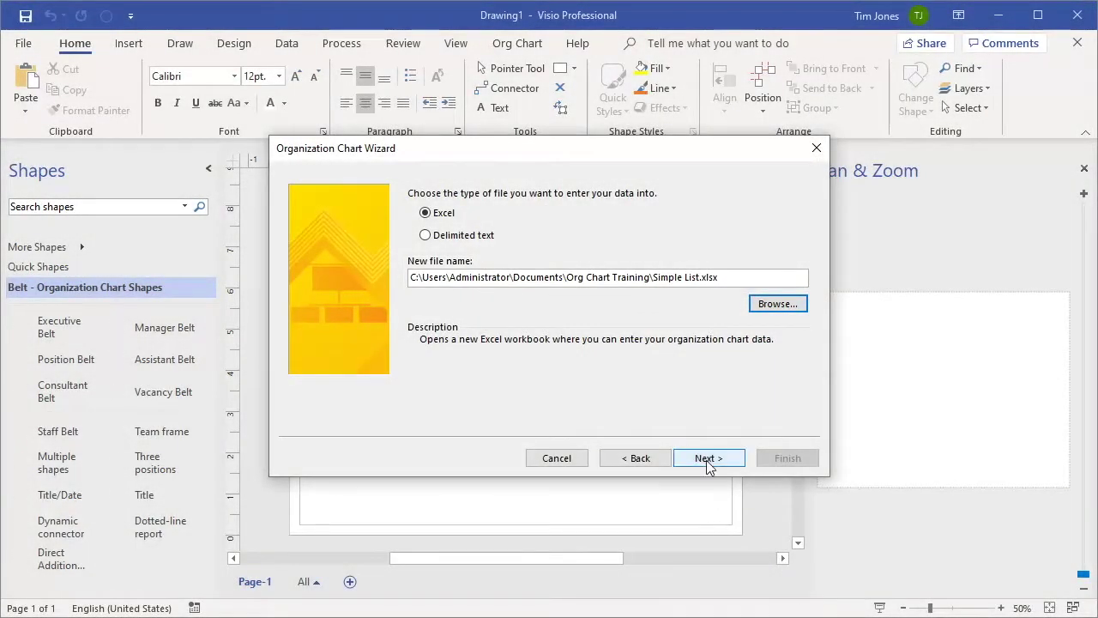
Continue past the wizard's message to open Simple List.xlsx and select header row A1:E1.
left_click(706, 460)
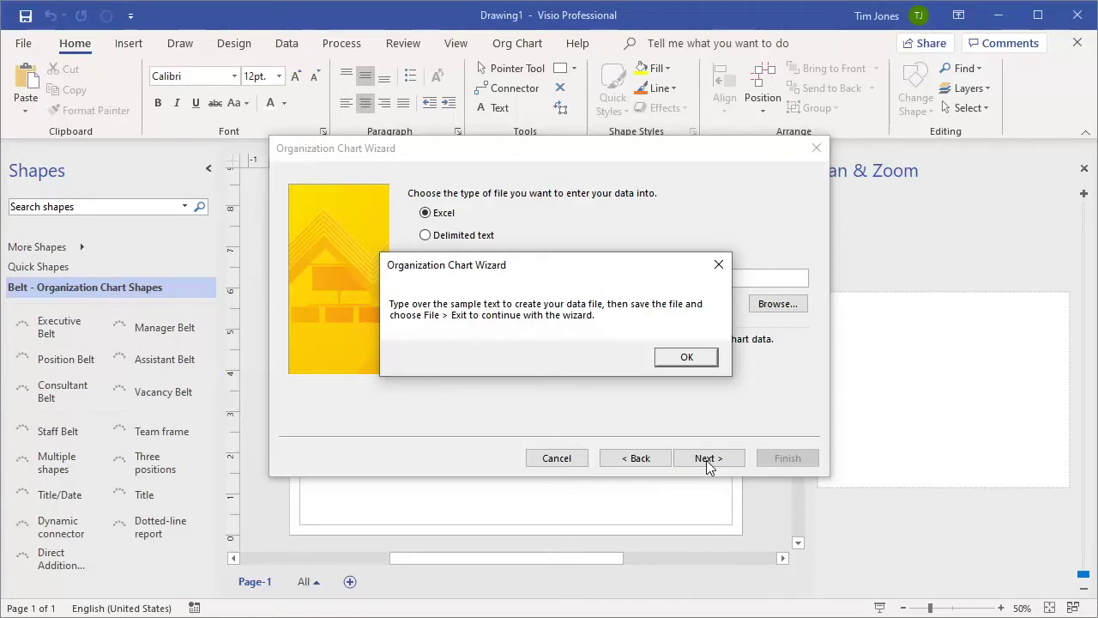
left_click(679, 364)
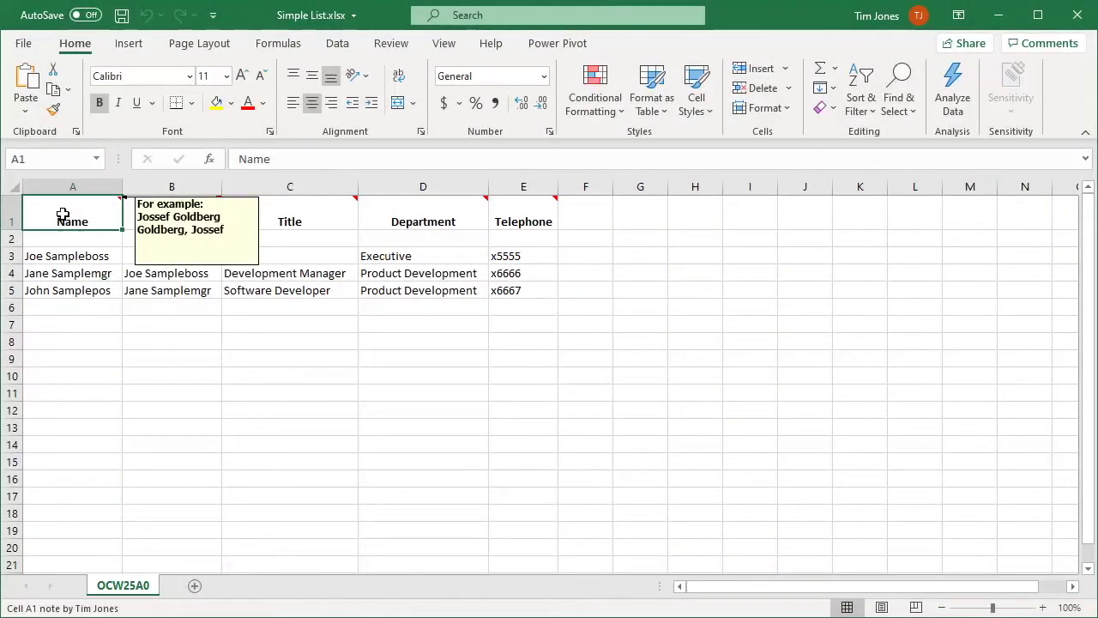
left_click_drag(62, 214, 517, 221)
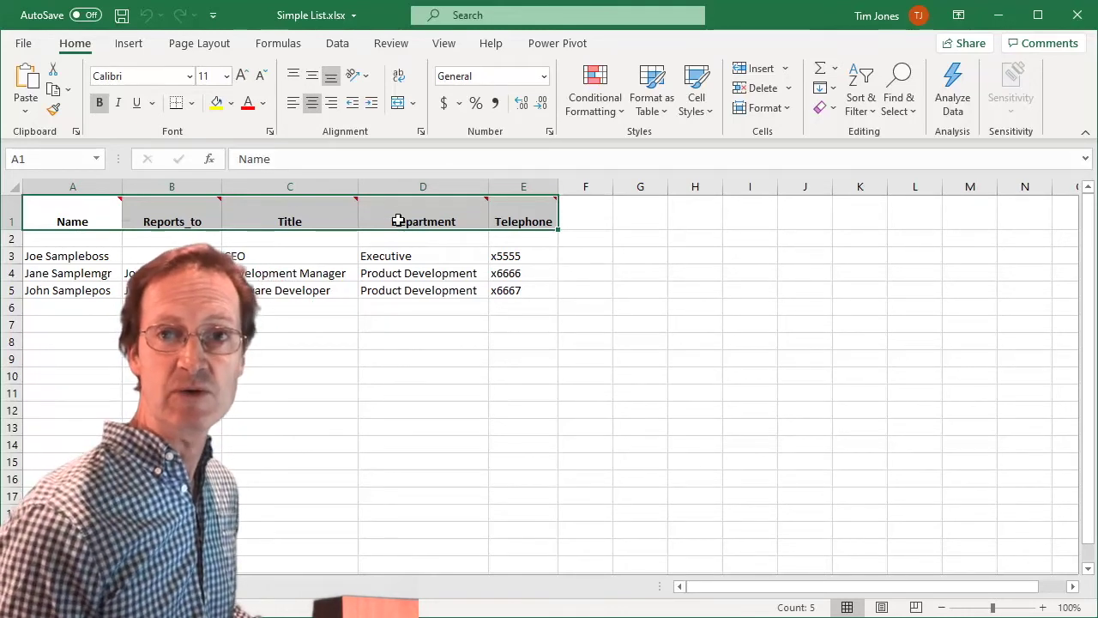
Enter the President's row 2 (President, Ex, x100) and paste the six other employees below.
left_click(32, 238)
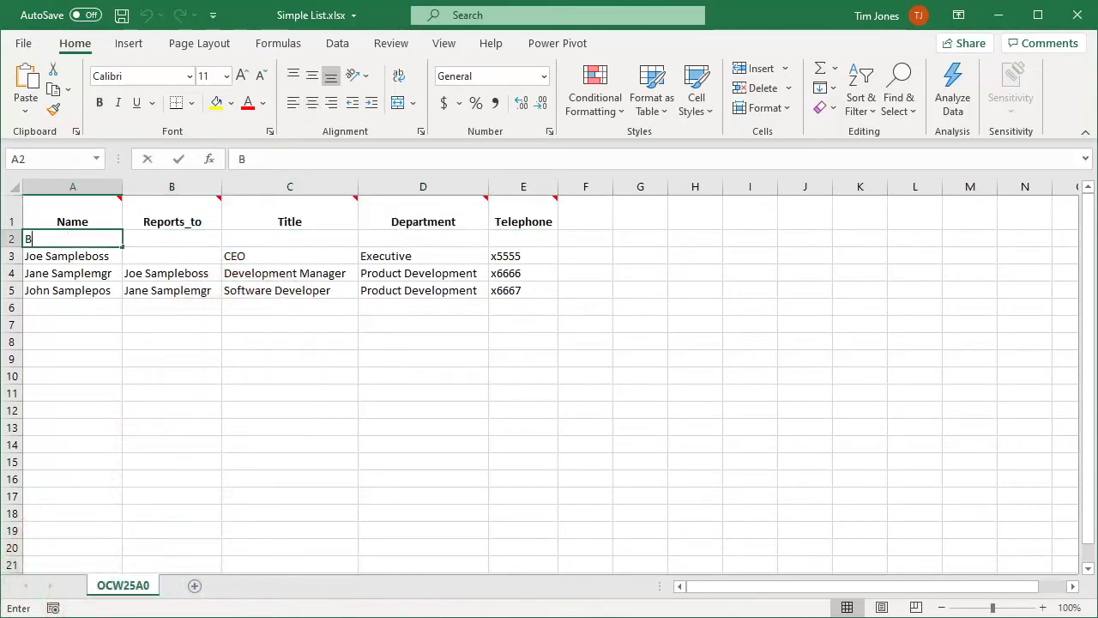
key("Tab")
key("Tab")
type("P")
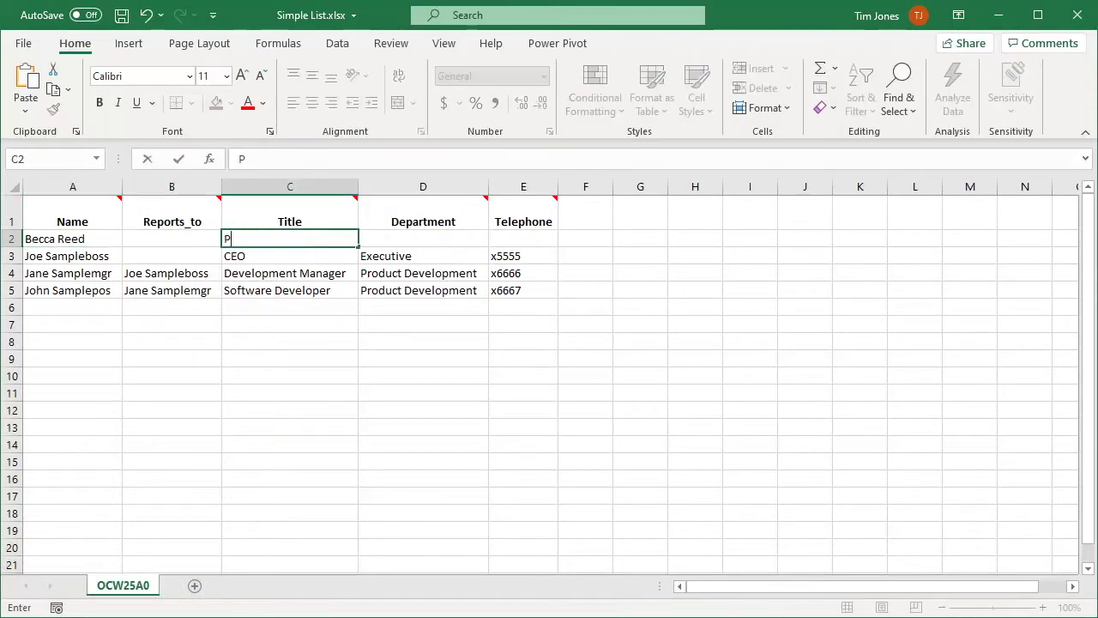
type("resident")
key("Tab")
type("Ex")
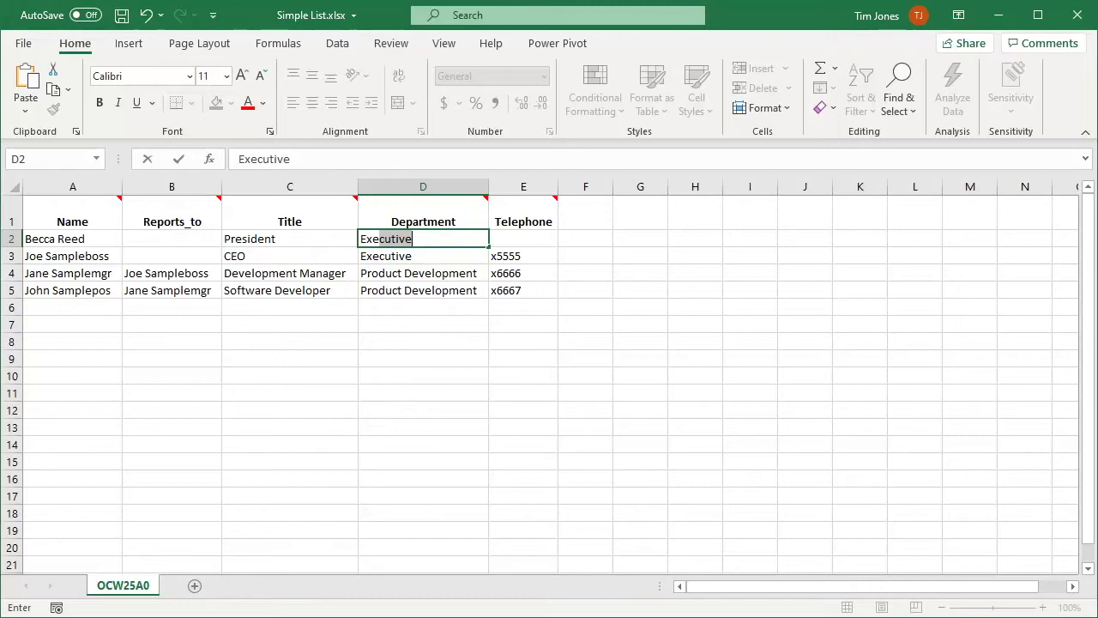
key("Tab")
type("x100")
key("Return")
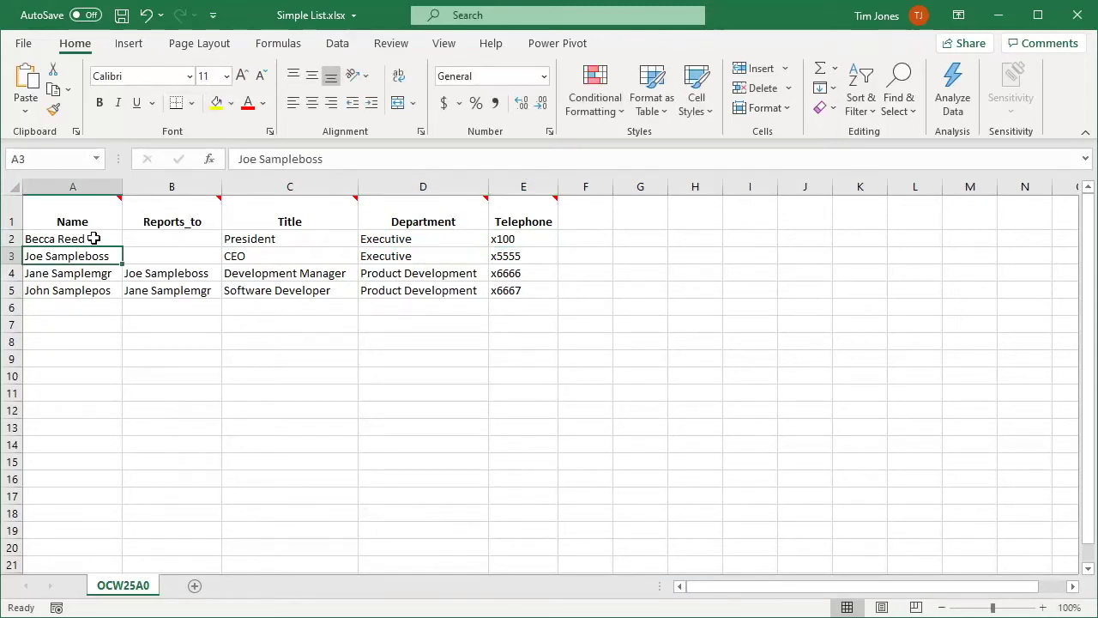
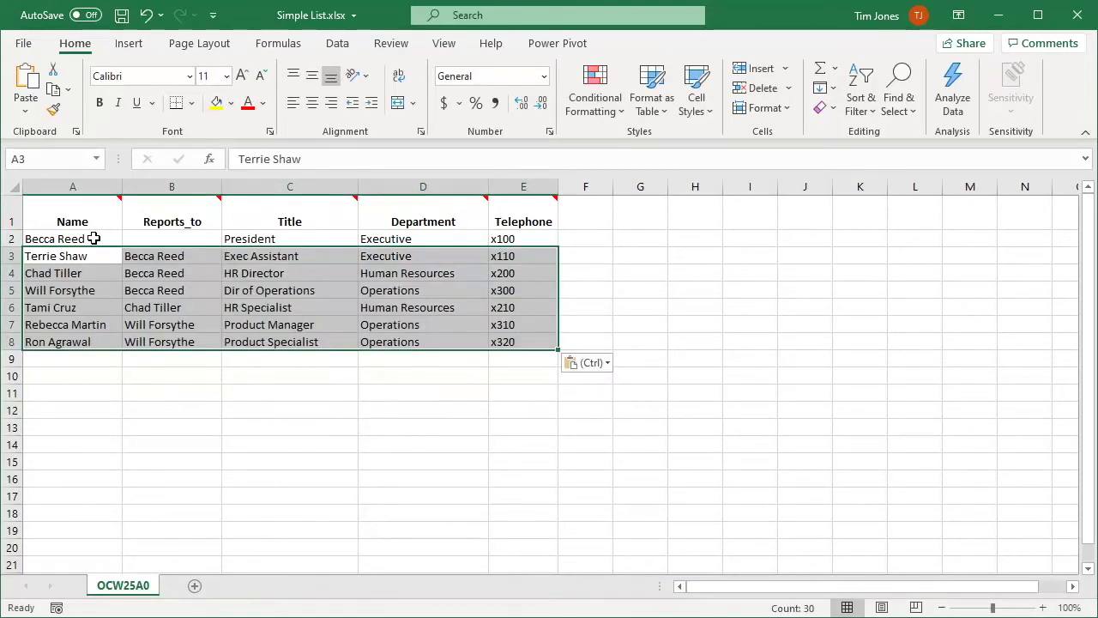
Check the President's name and empty Reports_to cell against the managers in Reports_to.
left_click(93, 239)
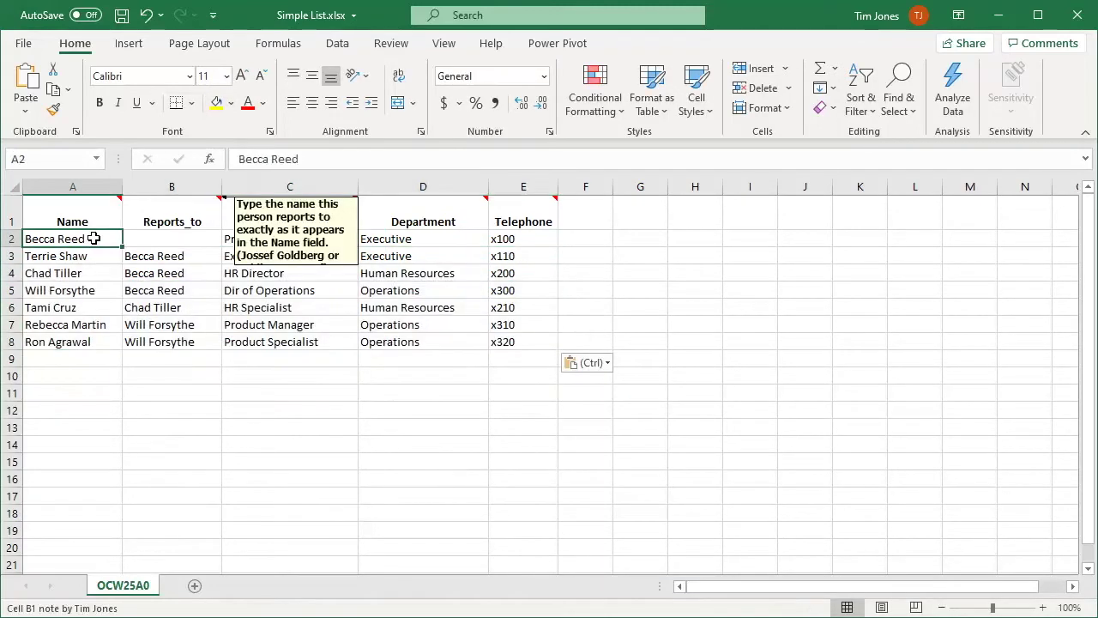
left_click(165, 206)
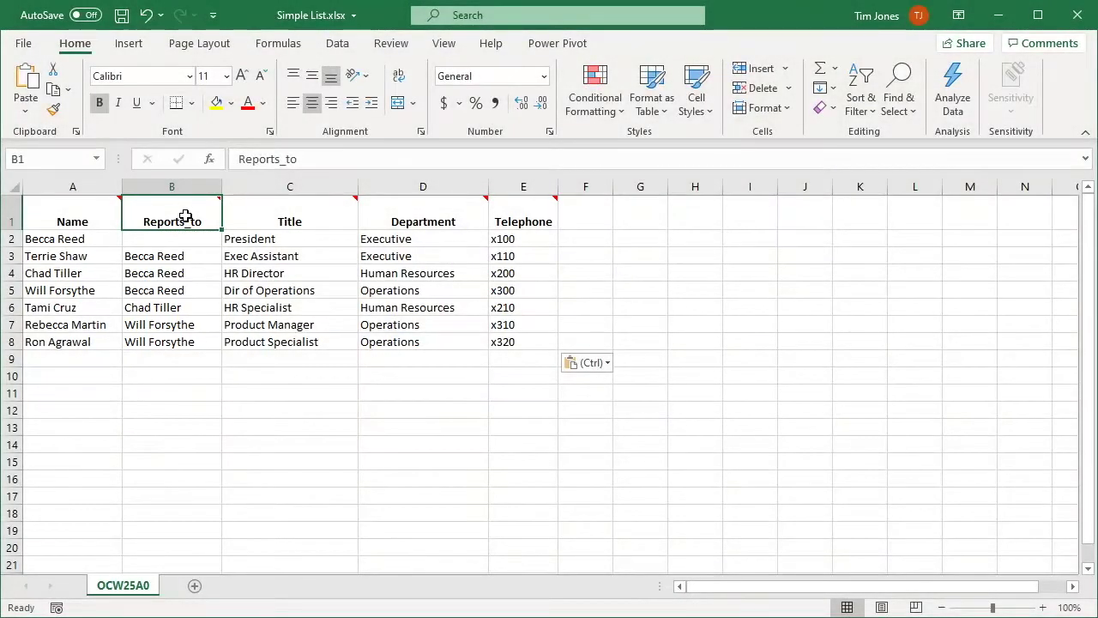
left_click(195, 256)
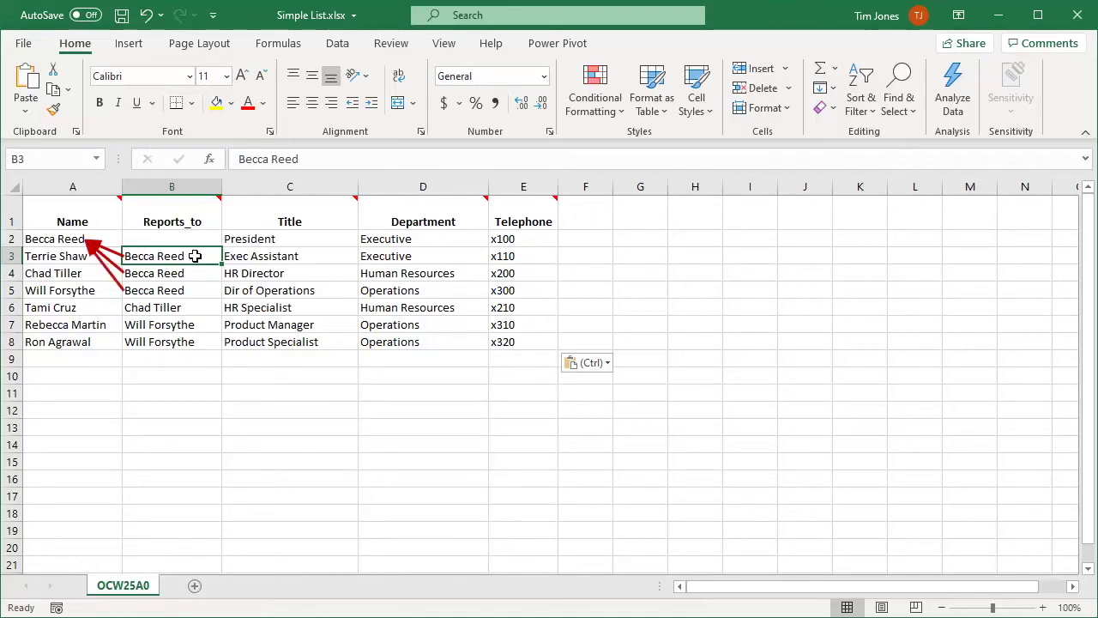
left_click(102, 238)
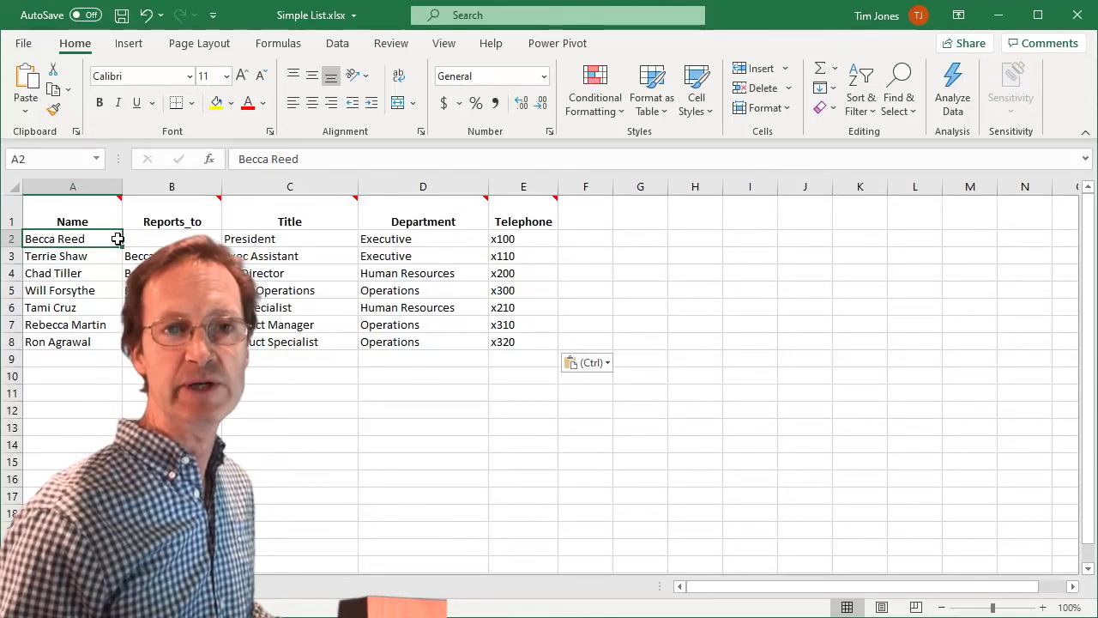
left_click(193, 246)
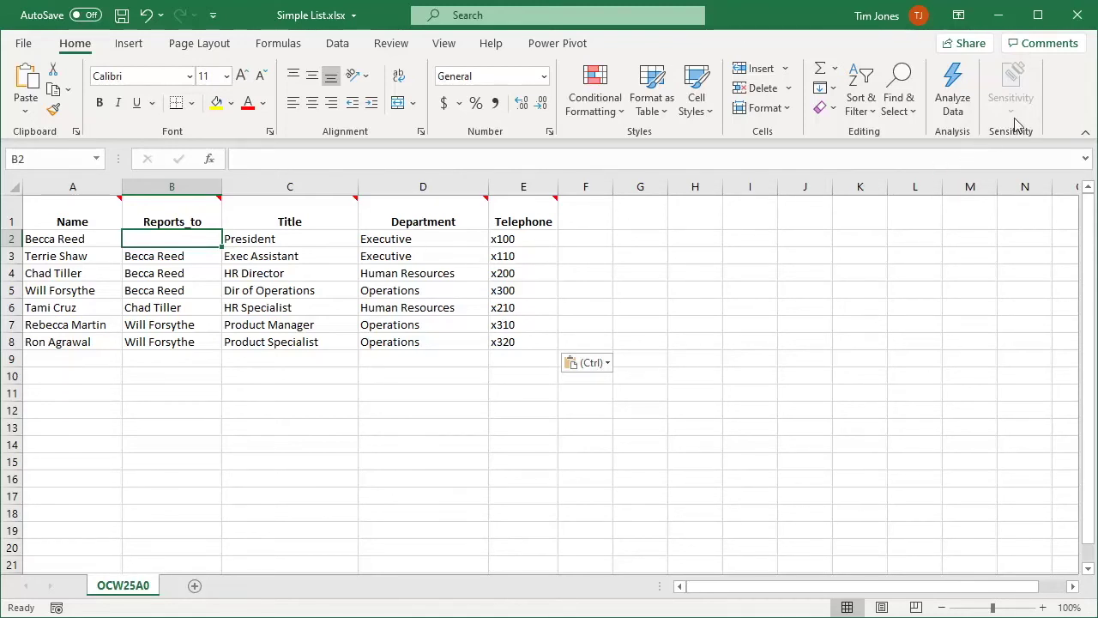
Save and close Simple List.xlsx, set Employee Pics as the photo folder, and advance the wizard.
left_click(1078, 14)
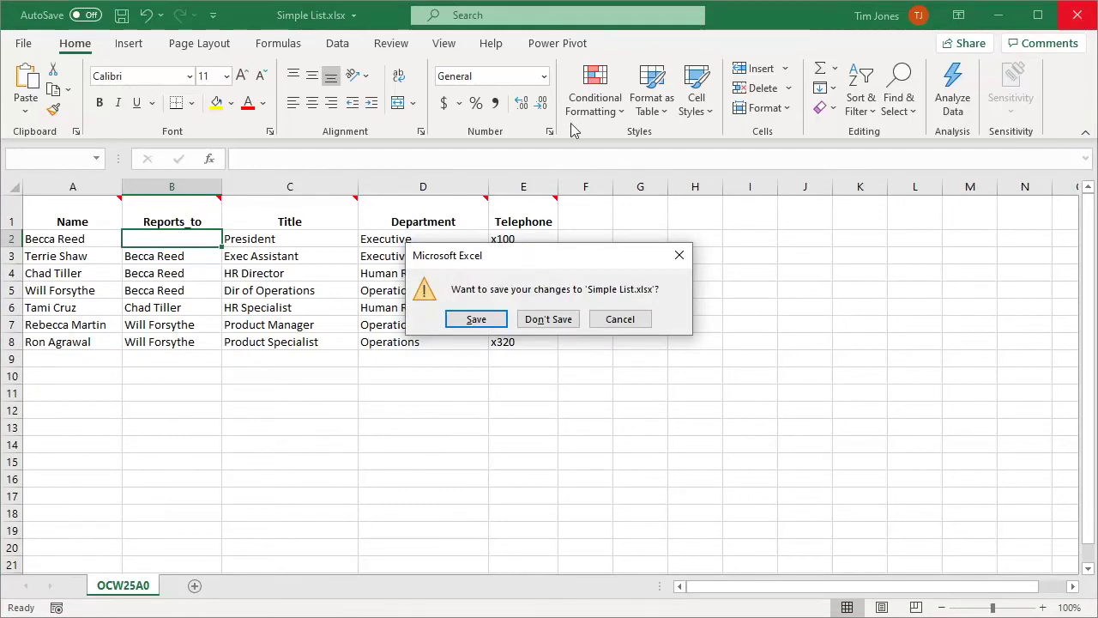
left_click(478, 319)
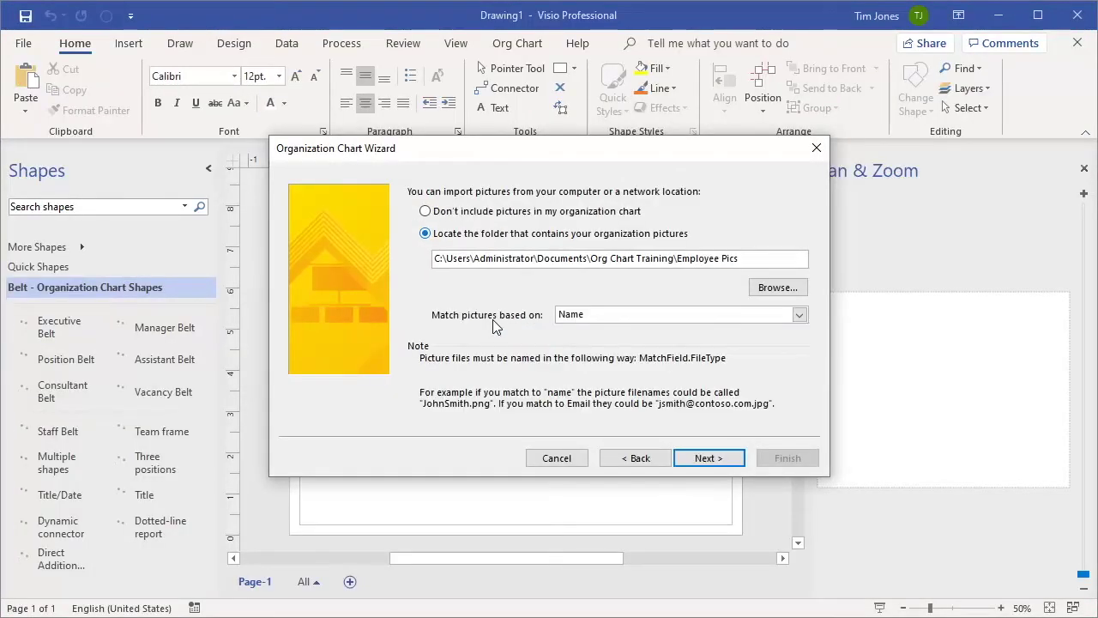
left_click(776, 288)
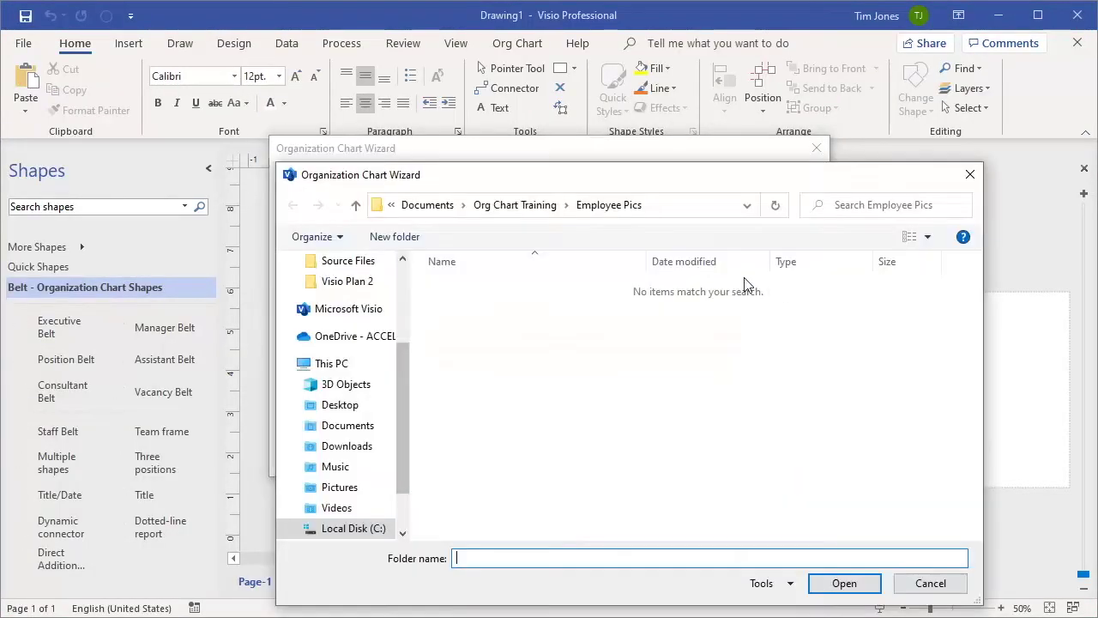
left_click(433, 205)
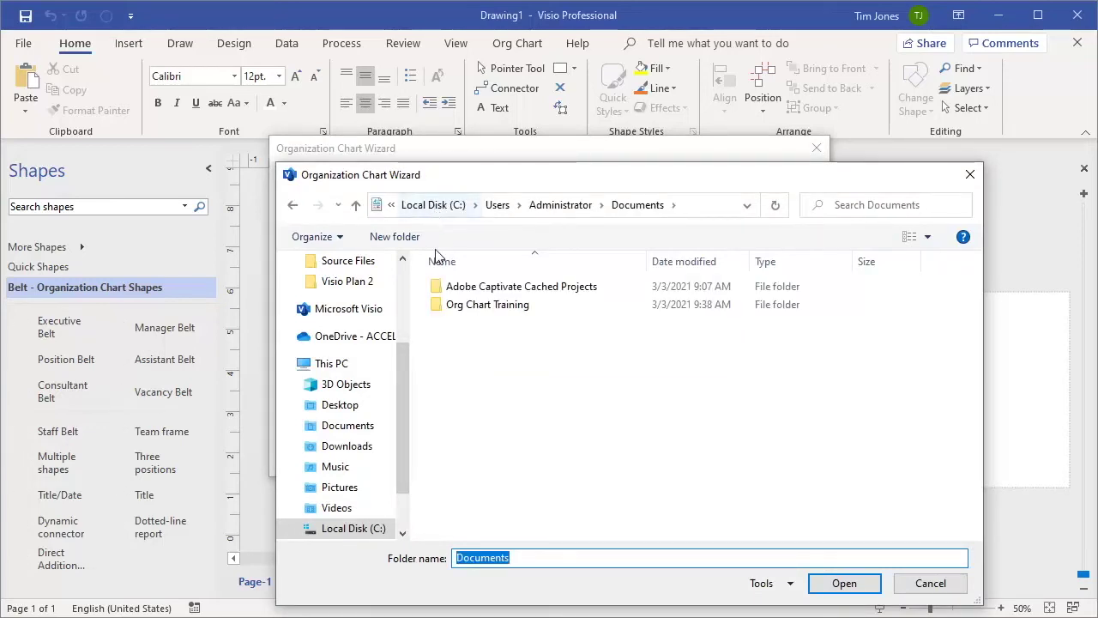
left_click(437, 289)
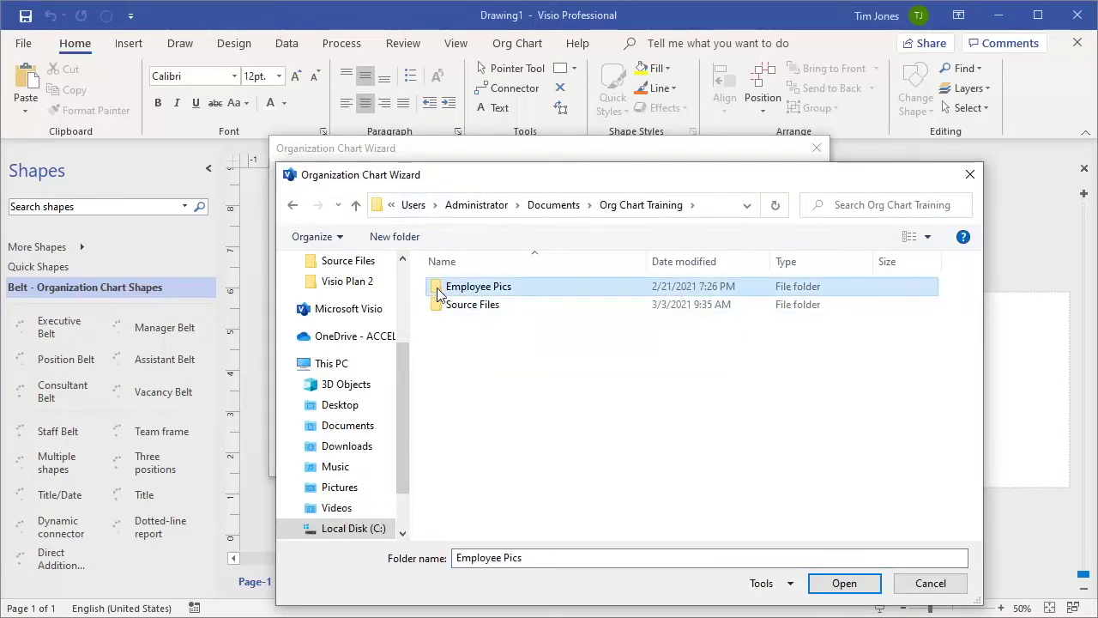
left_click(845, 583)
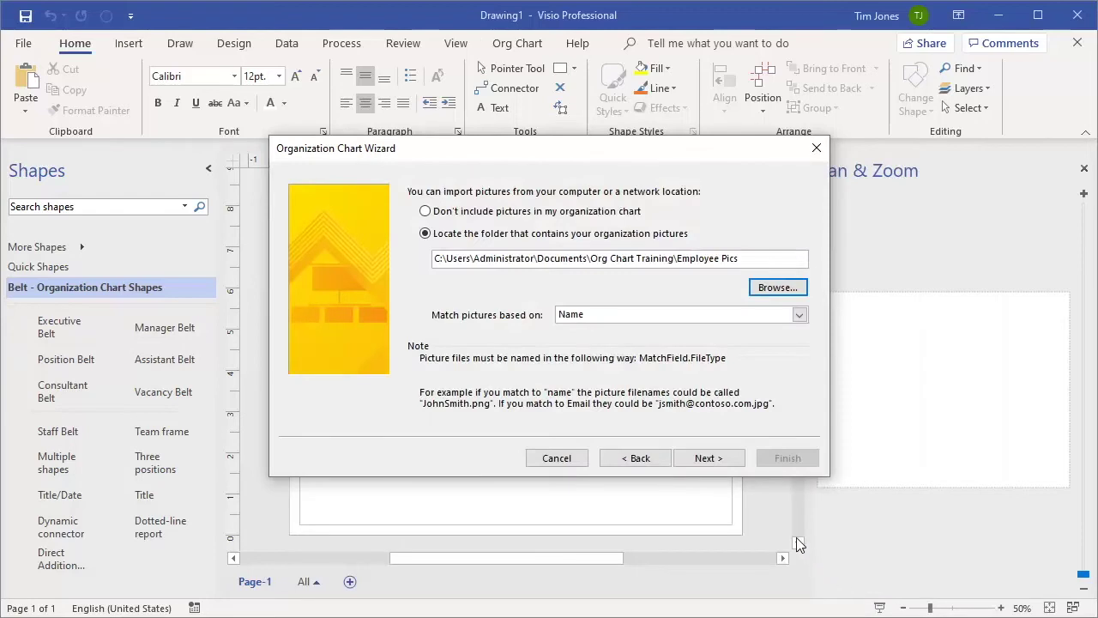
left_click(707, 458)
left_click(716, 457)
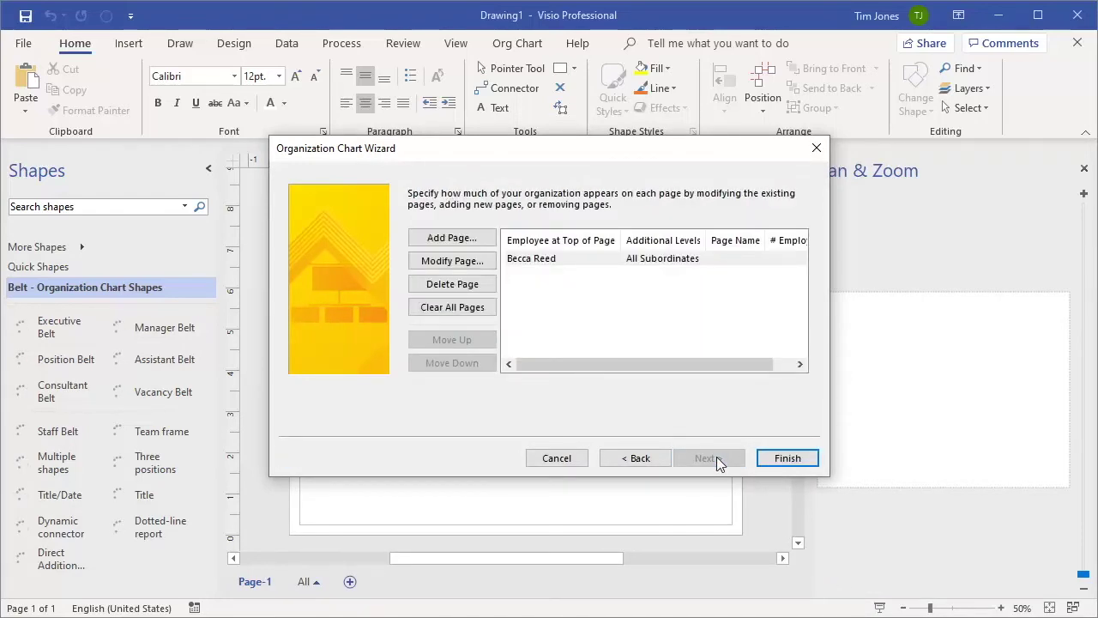
Finish the wizard to draw the seven-employee chart with photos on Page-1.
left_click(781, 458)
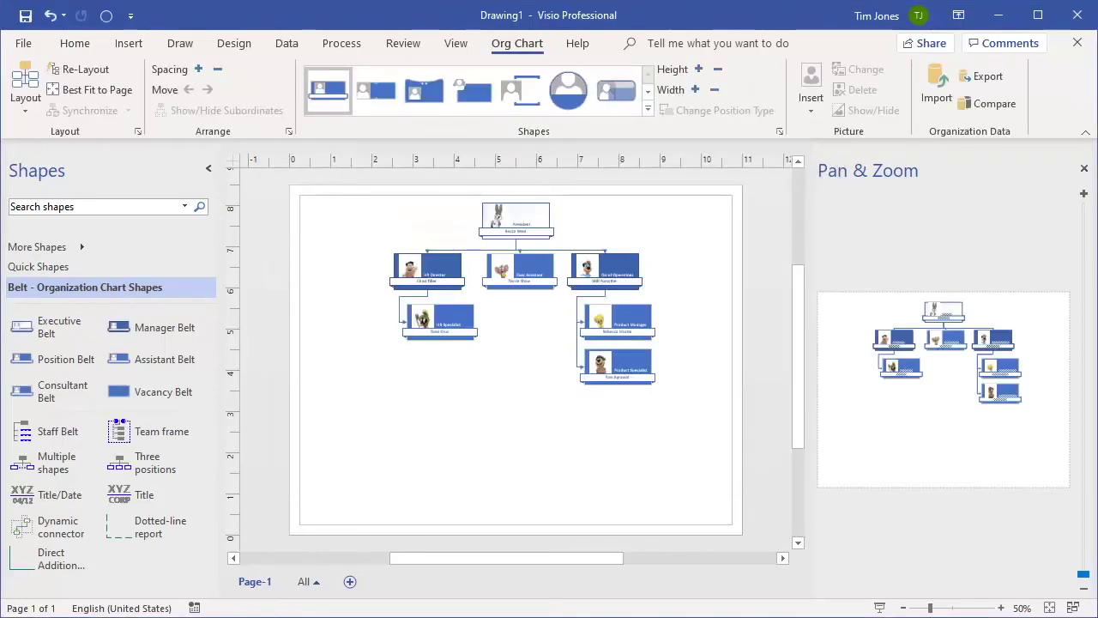